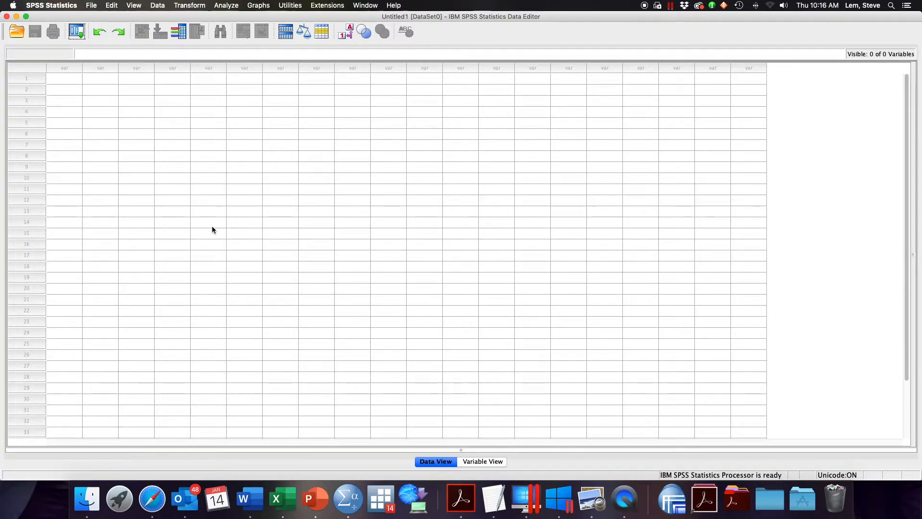
Open the Excel workbook SAT2016PA.xlsx from the Desktop as data, with Excel as the file type.
click(93, 7)
mouse_move(101, 26)
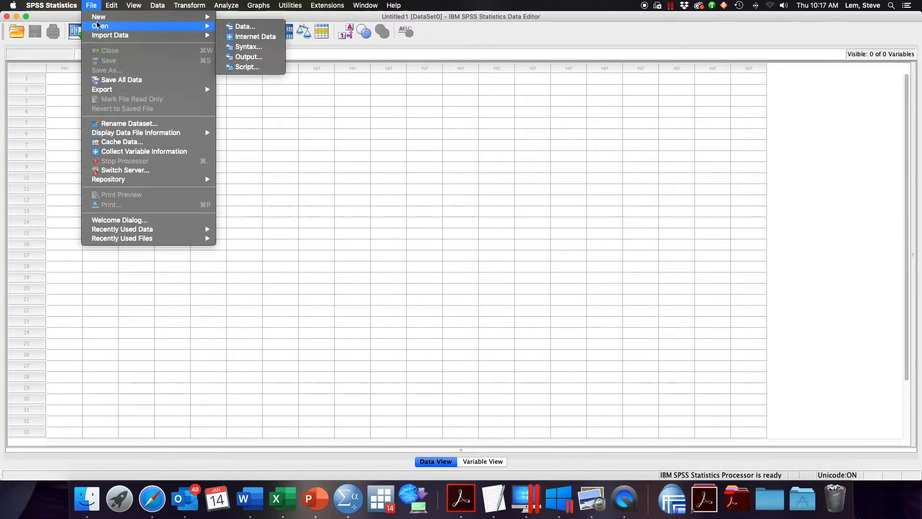
click(242, 27)
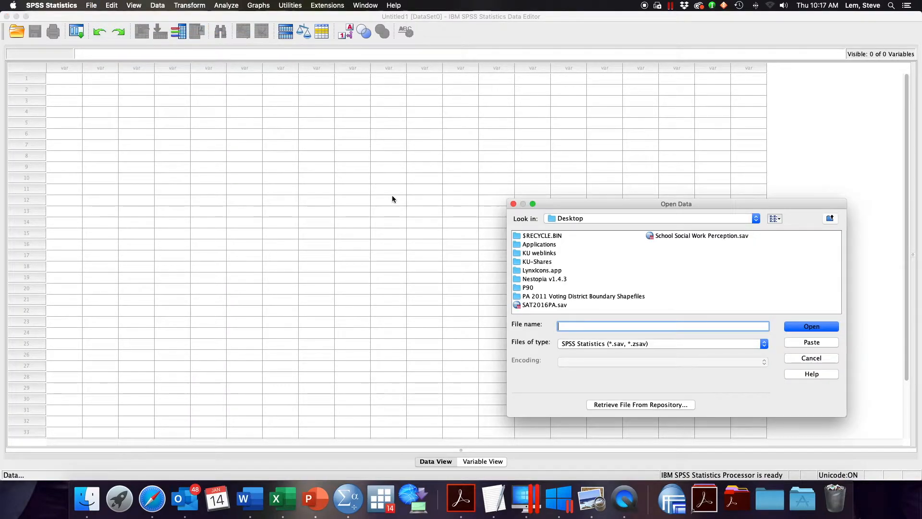
drag(706, 200, 457, 158)
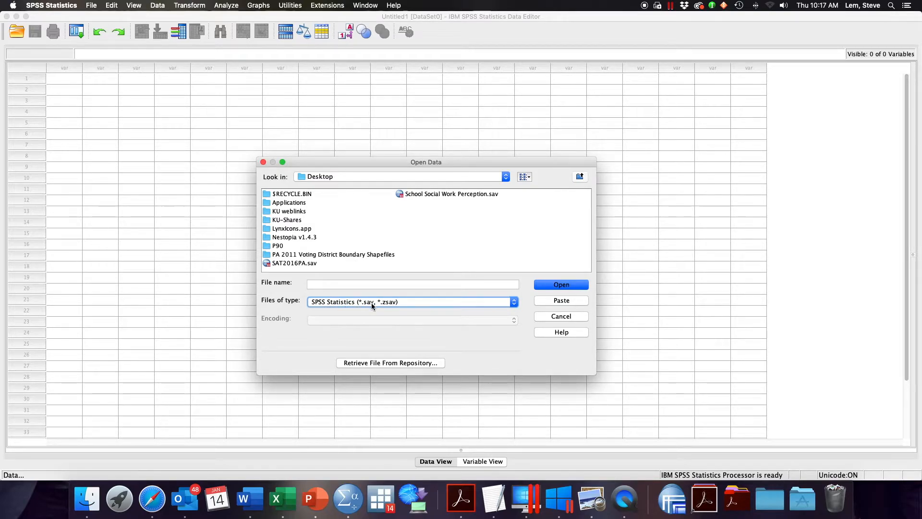
click(431, 301)
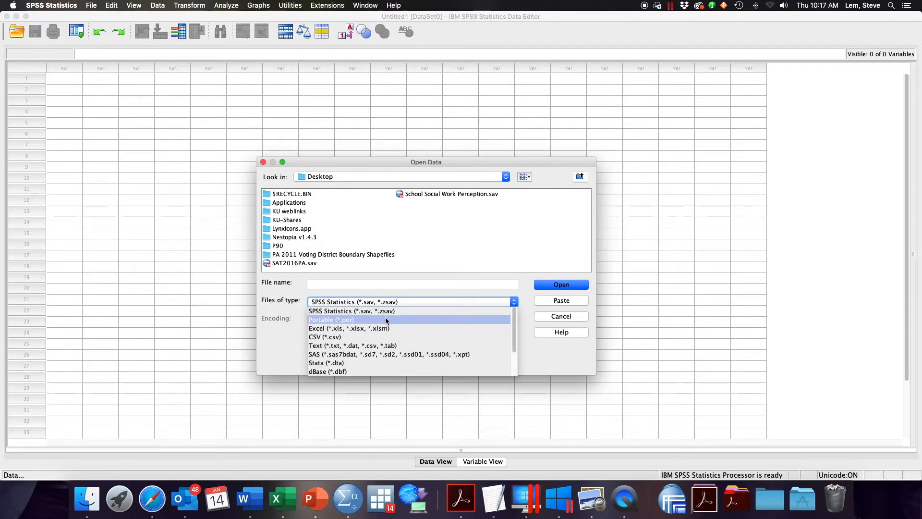
click(372, 329)
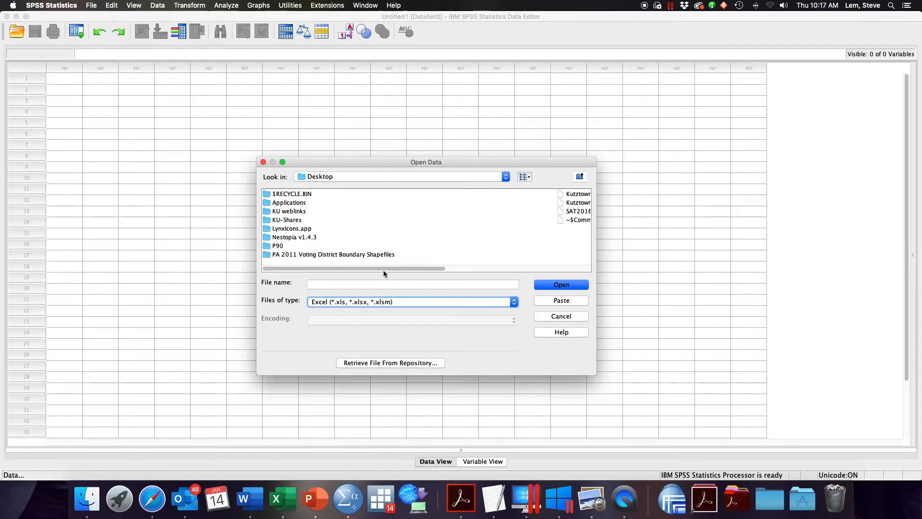
drag(379, 264, 438, 266)
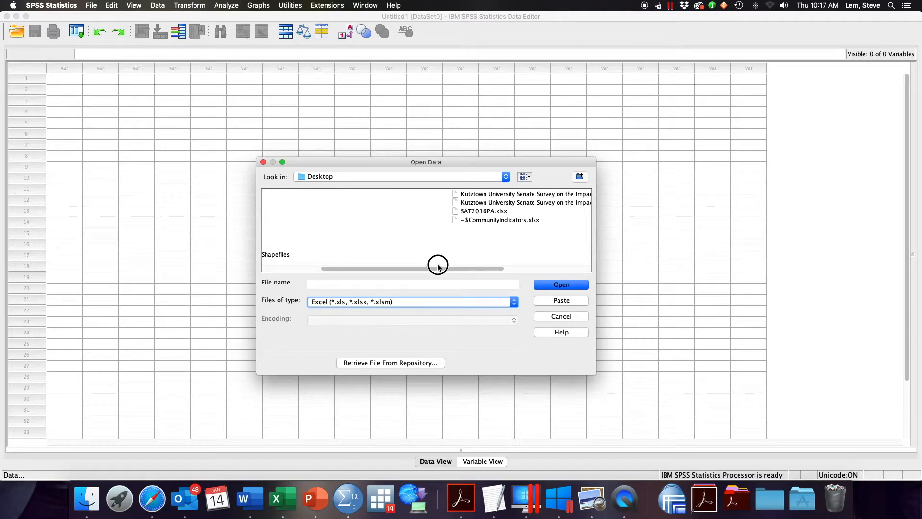
click(471, 213)
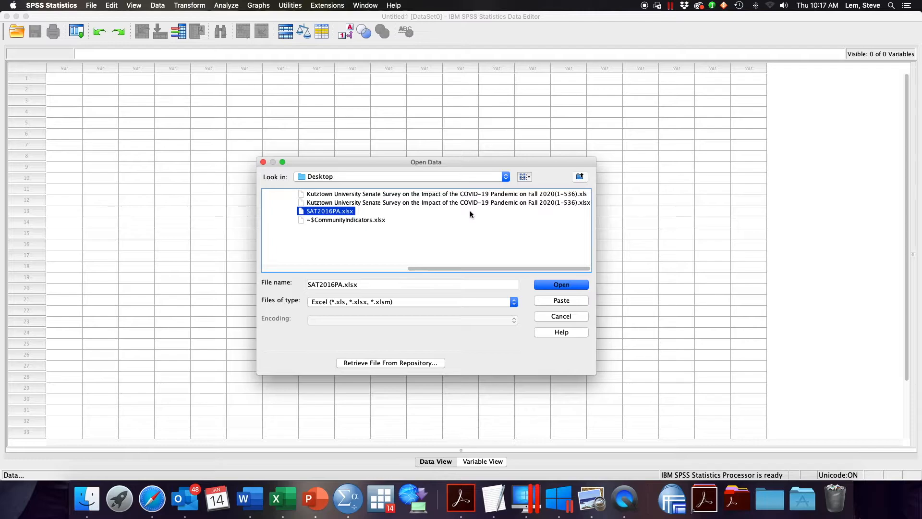
click(554, 285)
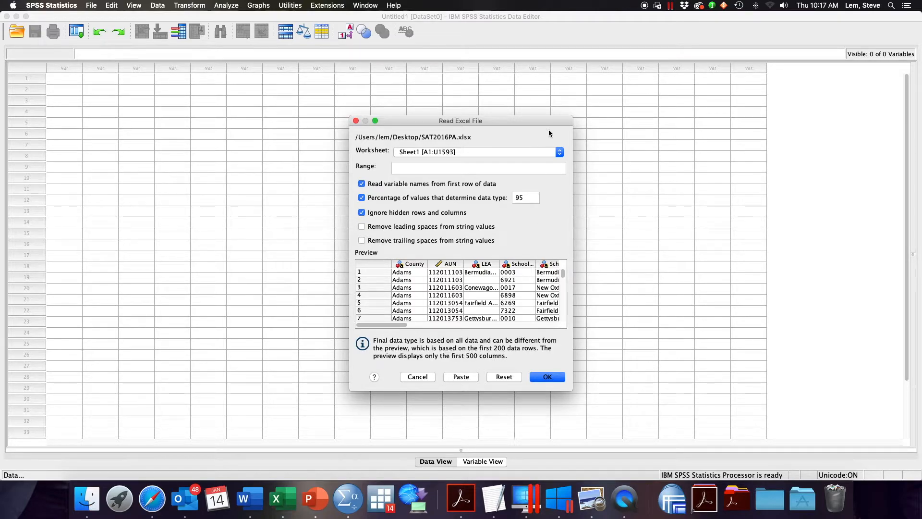
Import Sheet1 of the workbook with variable names read from the first row of data.
drag(573, 115, 627, 95)
drag(563, 100, 516, 98)
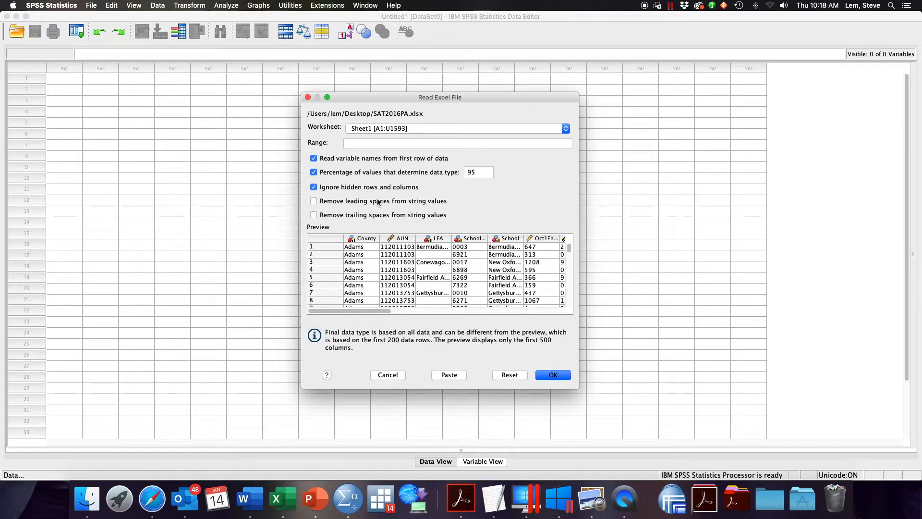
click(553, 374)
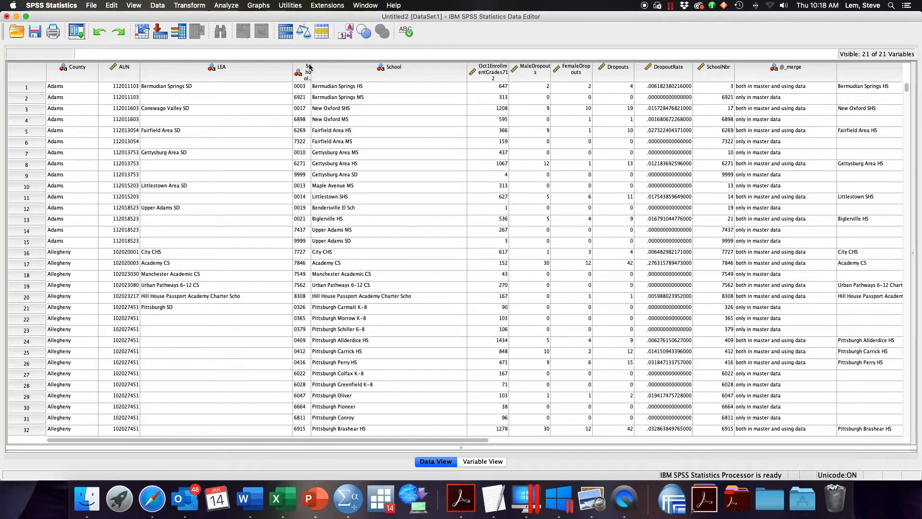
Widen the SchoolCode column so its full name fits, and look across the imported variables.
drag(311, 65, 349, 65)
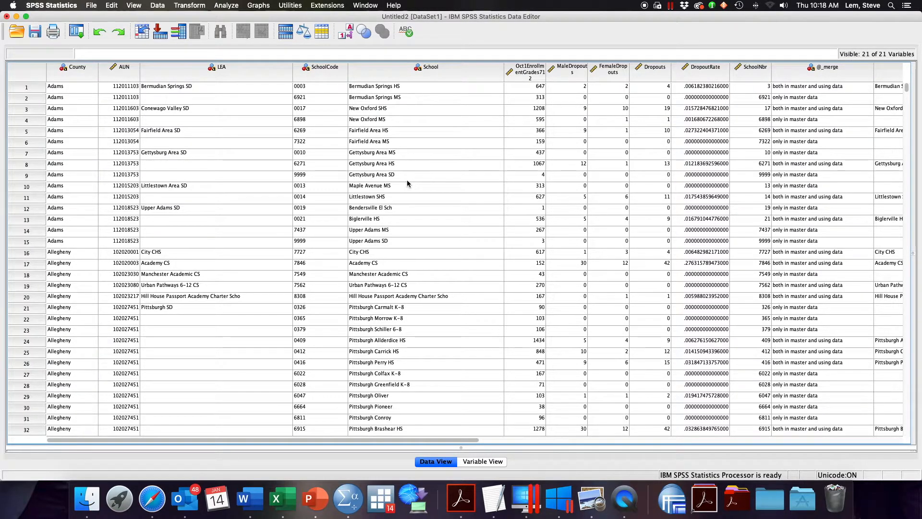
scroll(407, 183, right, 10)
scroll(408, 179, left, 10)
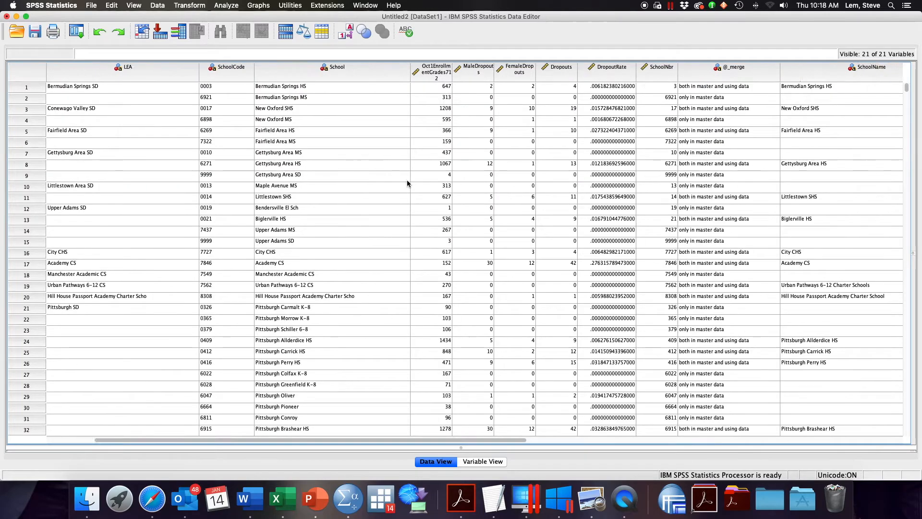
Open the data file SAT2016PA.sav and enlarge its window to fill the screen.
click(90, 5)
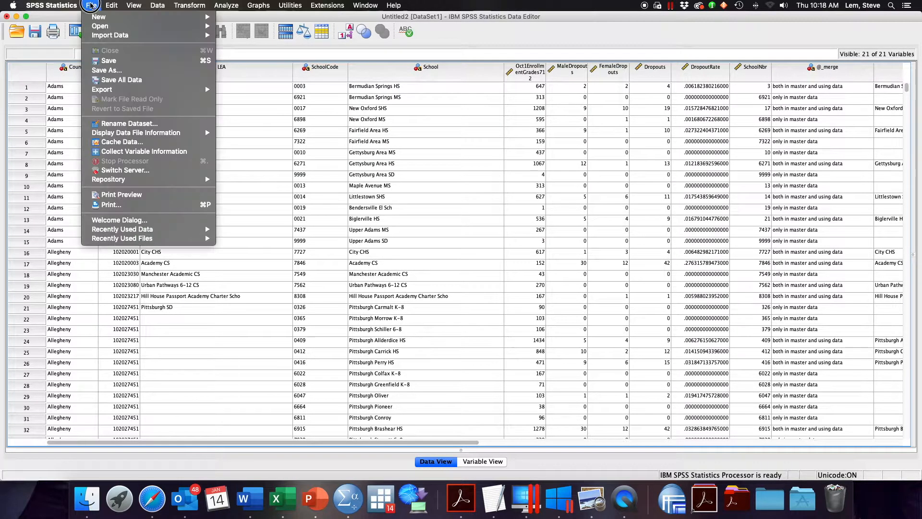
mouse_move(96, 26)
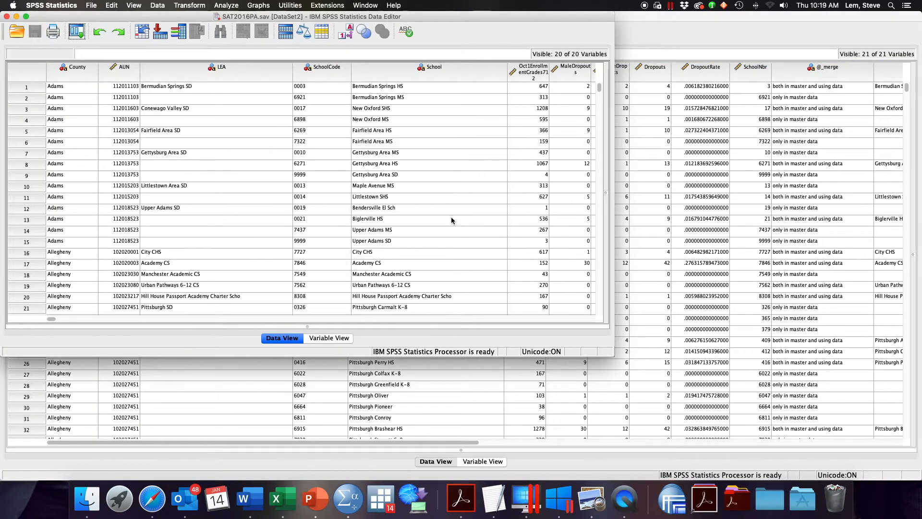
click(26, 17)
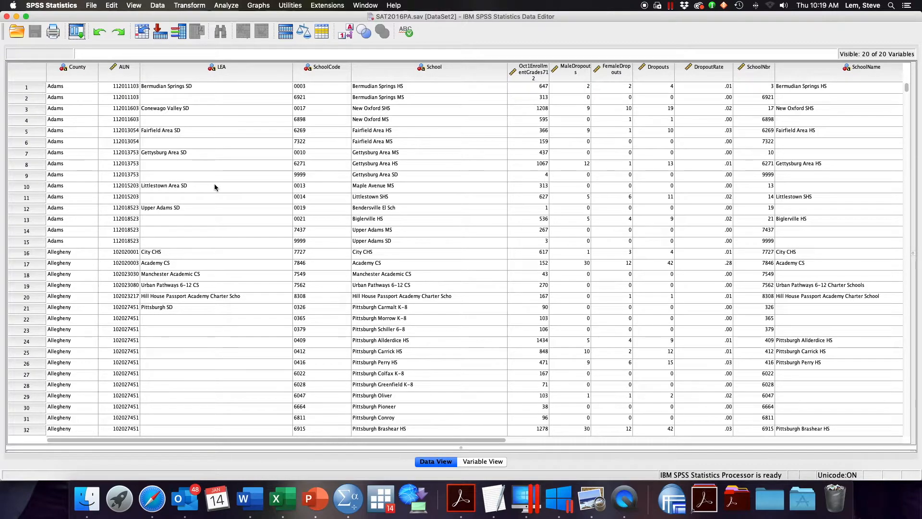
Change the LEA value in row 1 to "Bermudian Springs School District".
click(207, 101)
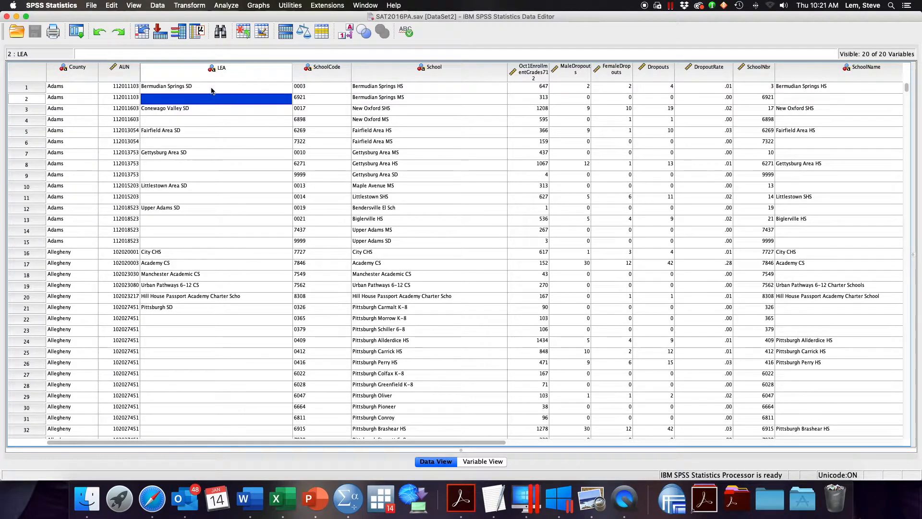
click(211, 89)
click(142, 51)
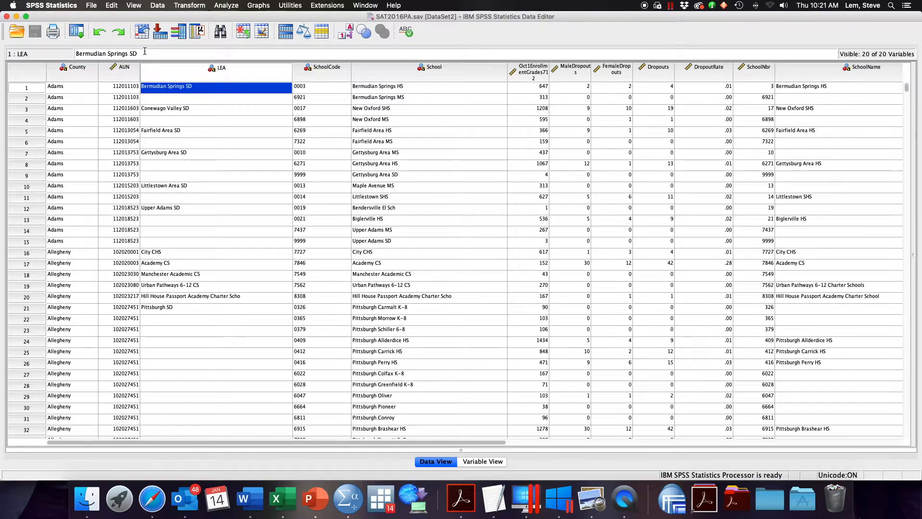
key(BackSpace)
key(BackSpace)
text(School District)
key(Return)
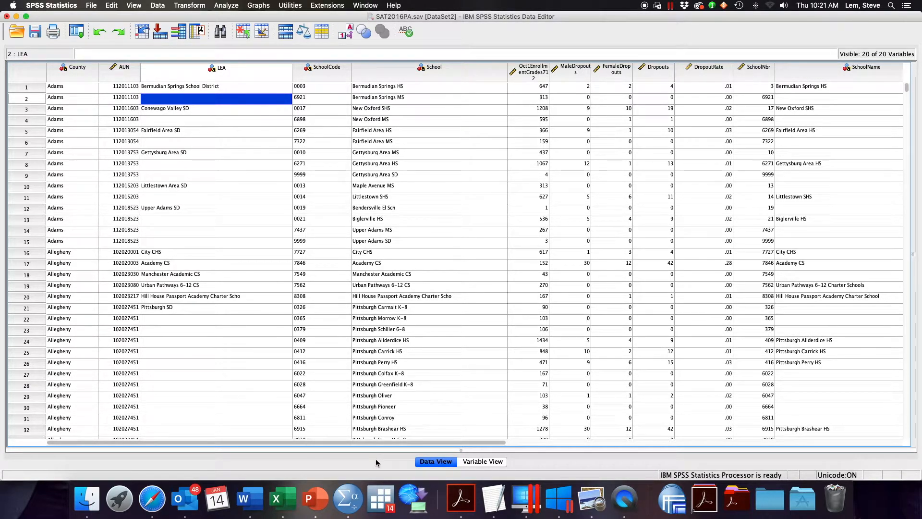
Show the variable definitions of the dataset and widen the Values column.
click(477, 460)
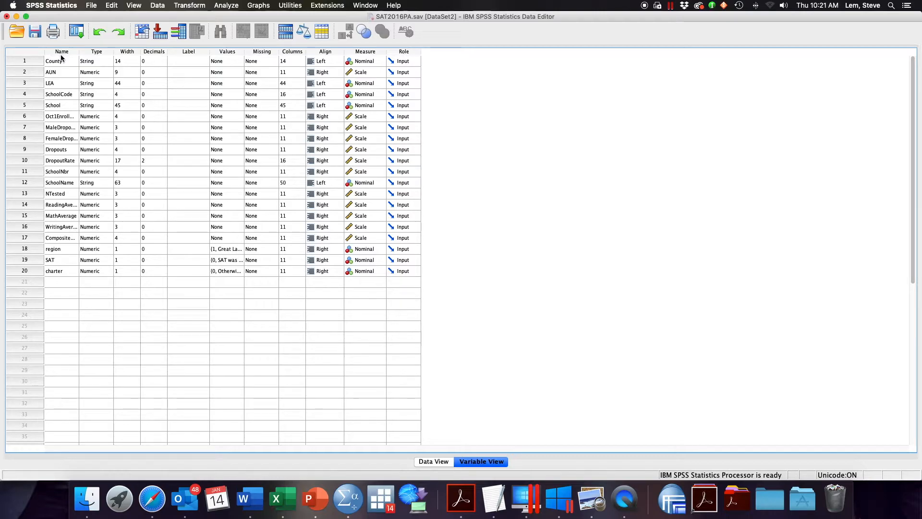
click(98, 61)
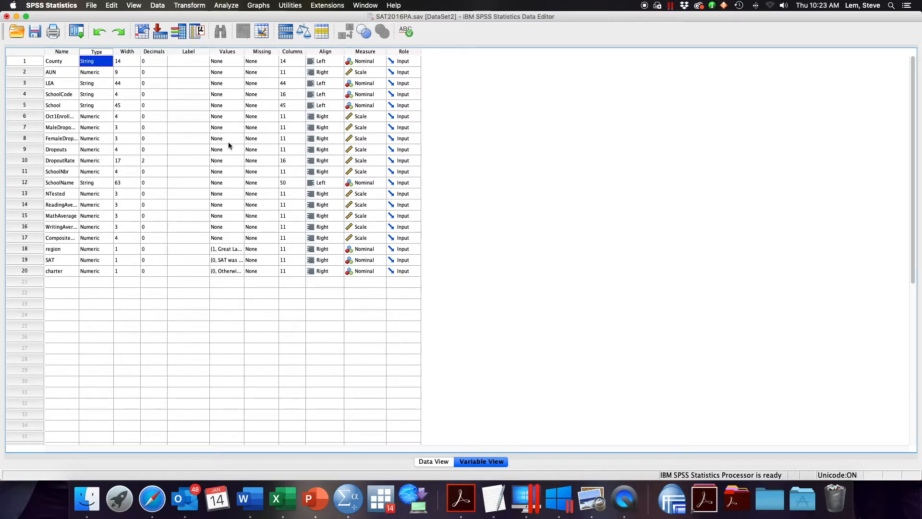
drag(244, 50, 324, 51)
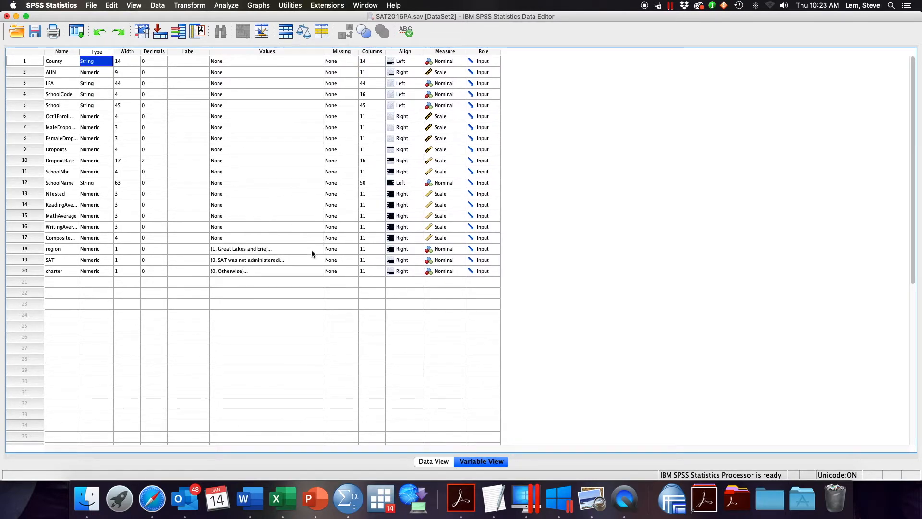
Open the value labels of the region variable, enlarge the dialog, and examine which region each number stands for.
click(316, 249)
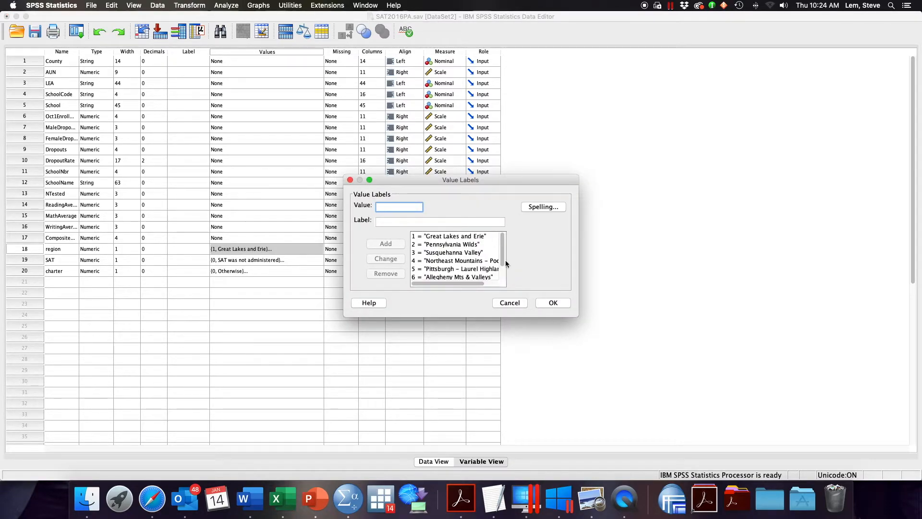
drag(577, 315, 618, 356)
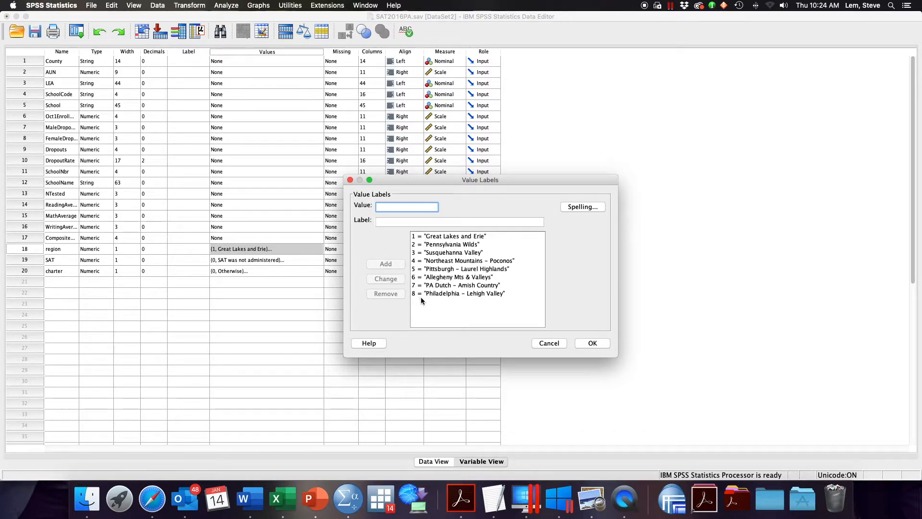
click(425, 238)
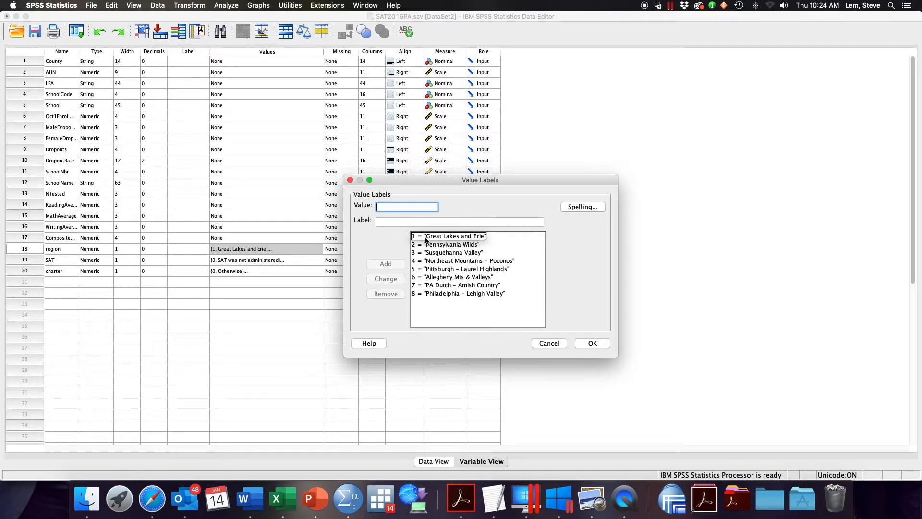
click(427, 244)
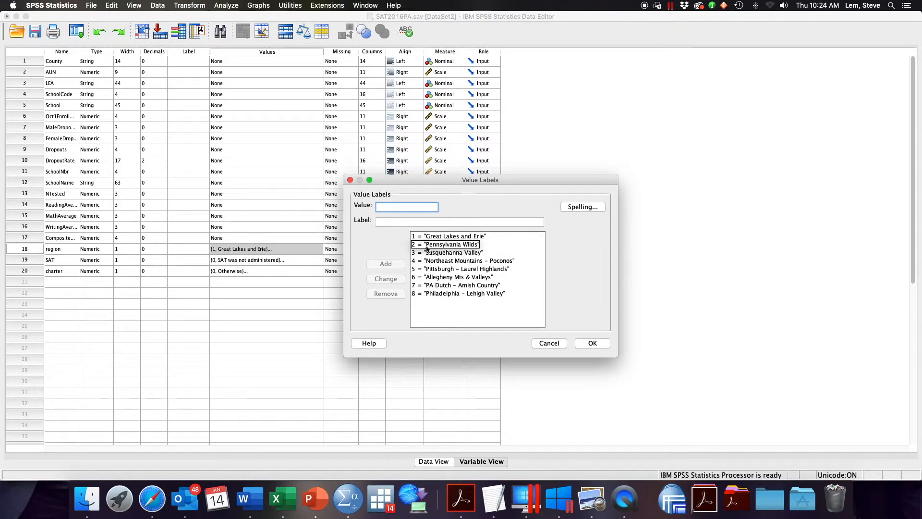
click(429, 253)
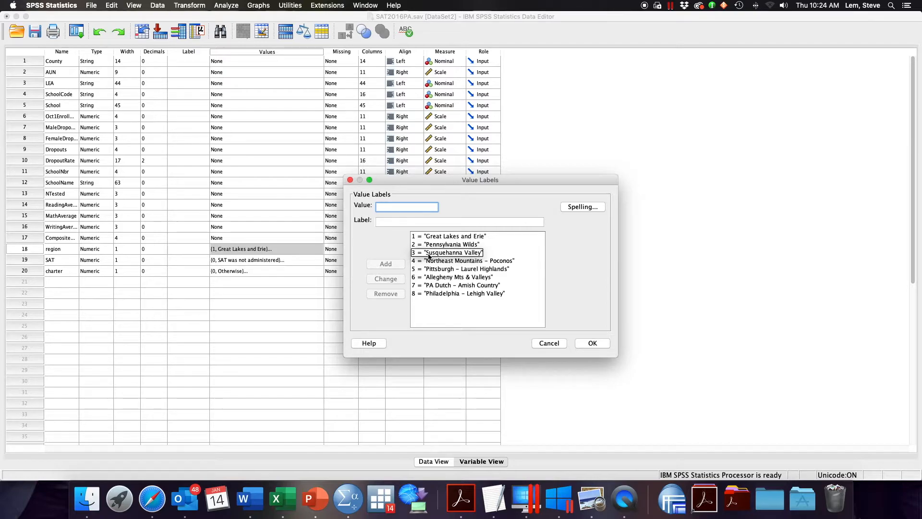
click(428, 261)
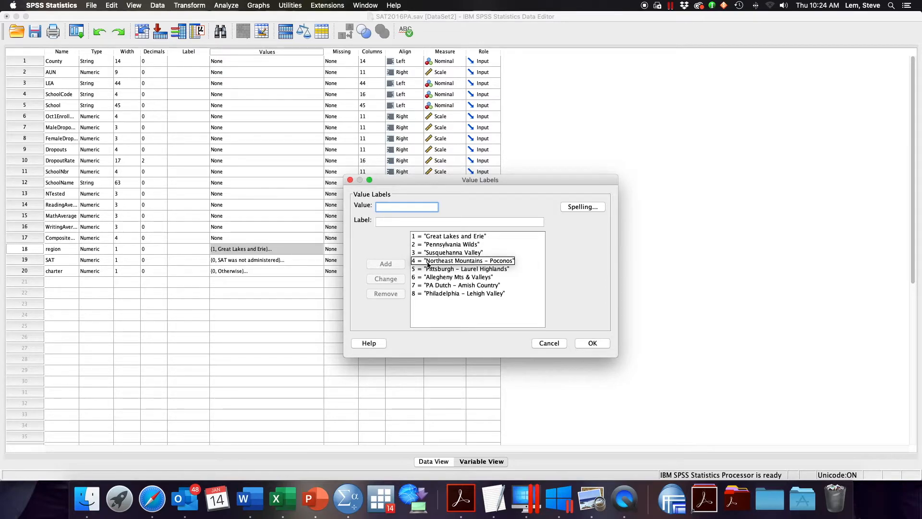
click(428, 269)
click(430, 278)
click(433, 286)
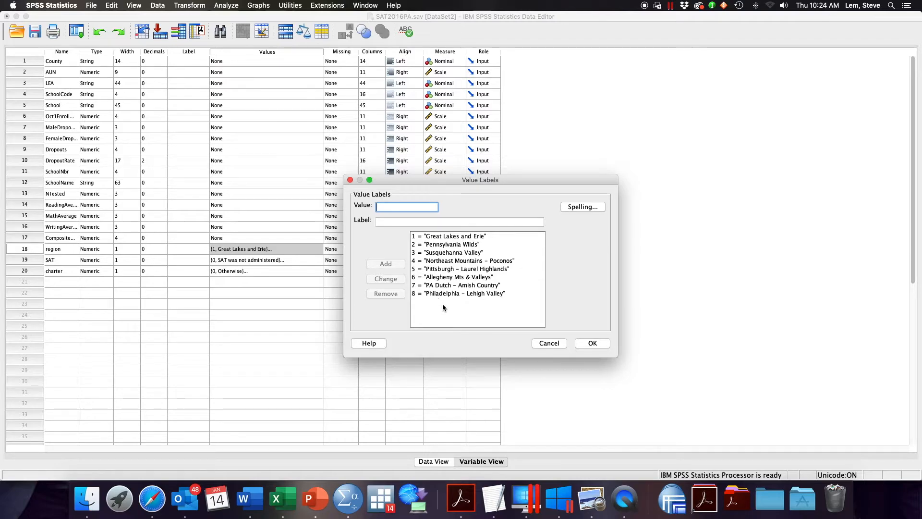
Add the value label 9 = "Other" to the region variable.
text(9)
click(396, 223)
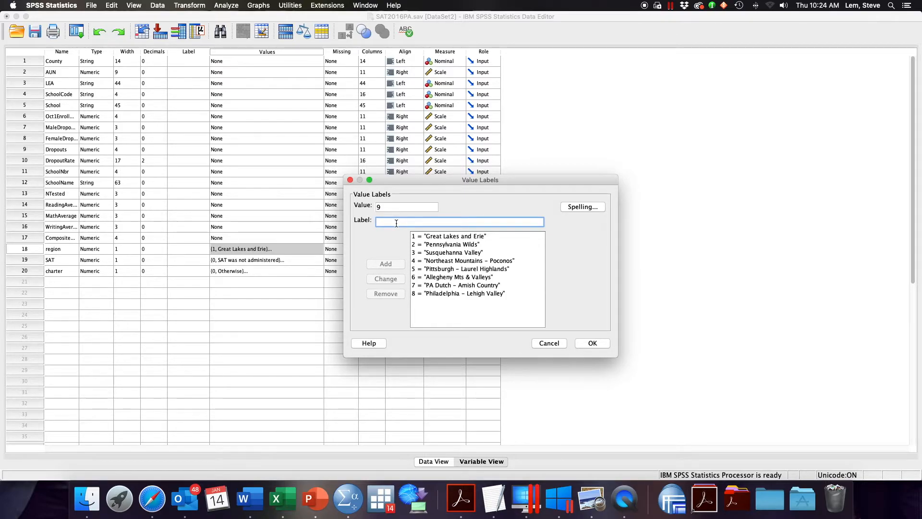
text(Other)
click(395, 265)
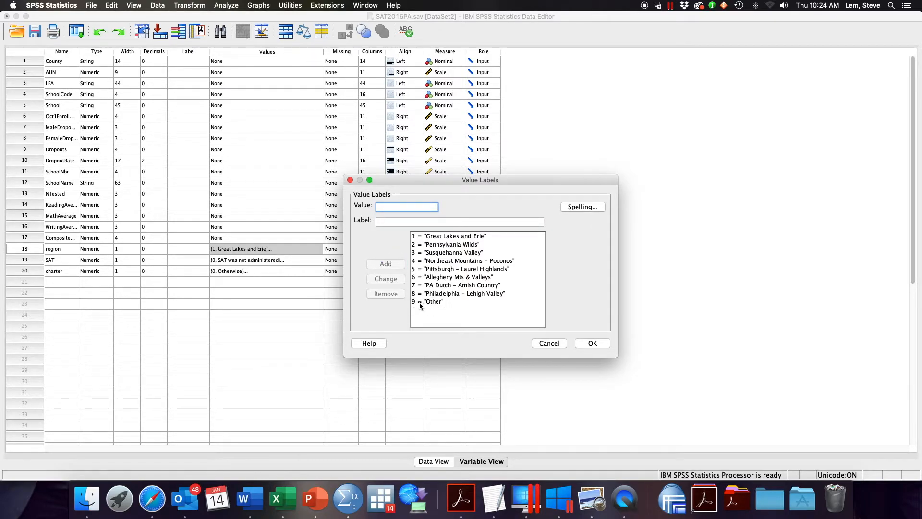
Remove the value label 9 = "Other" from the region variable and accept the label list.
click(420, 302)
click(391, 293)
click(592, 343)
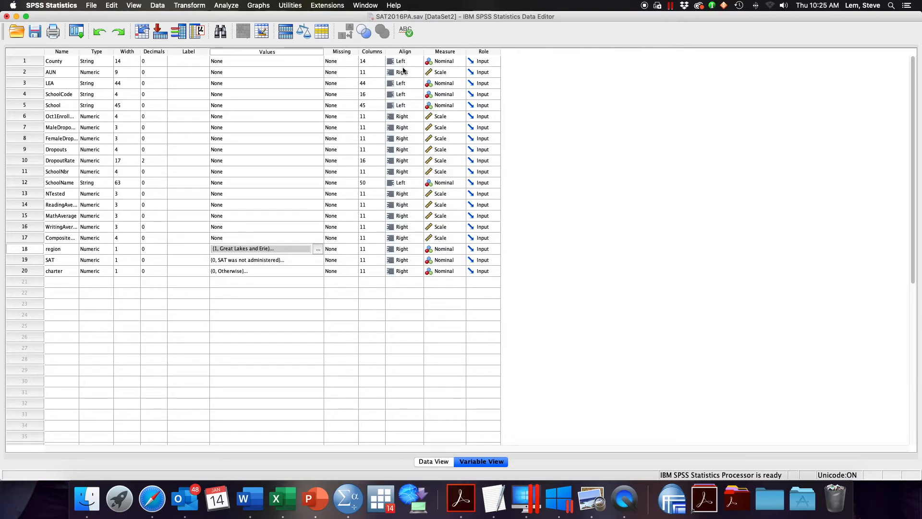
Examine the Measure options and the Role options available for the County variable.
click(461, 62)
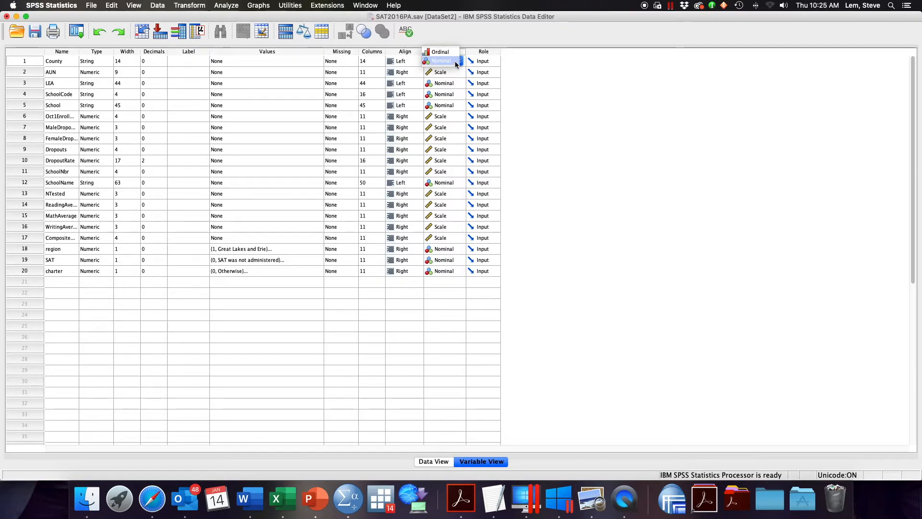
click(551, 78)
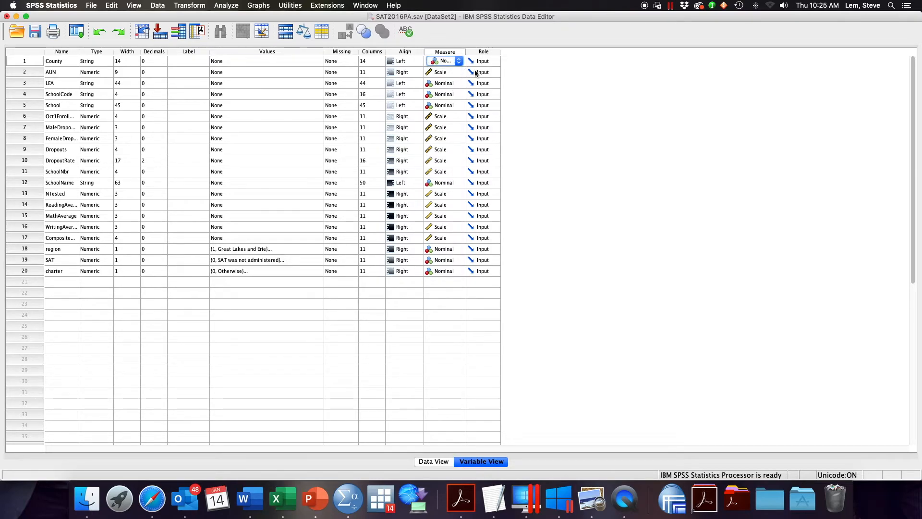
click(457, 62)
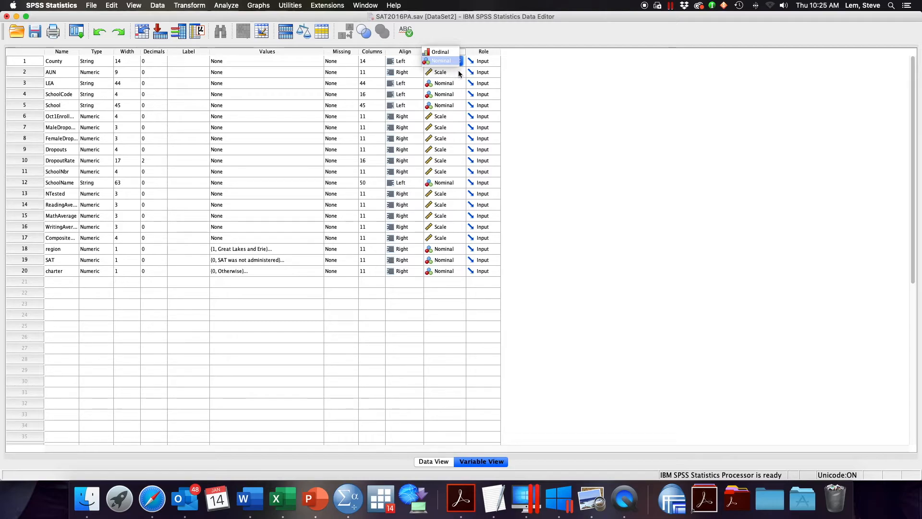
click(496, 61)
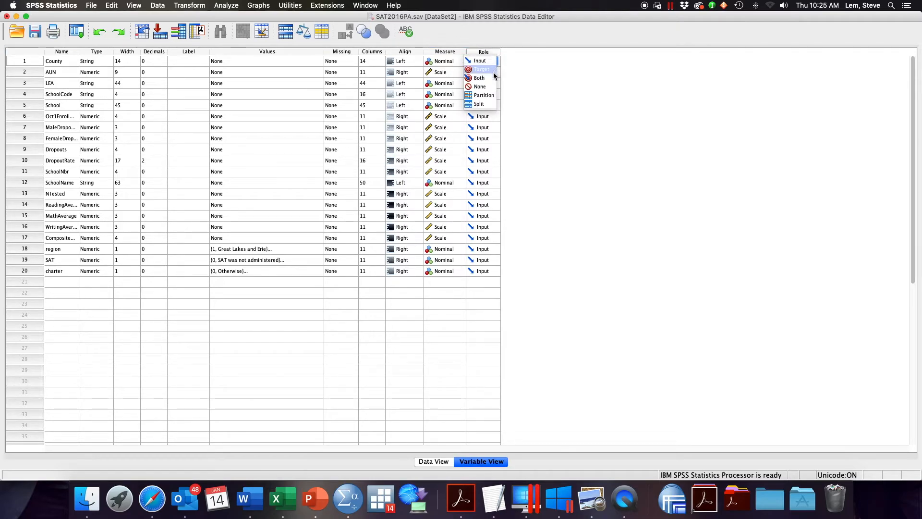
Close the Role options and compare the variable definitions with the data sheet, finishing in Data View.
click(547, 263)
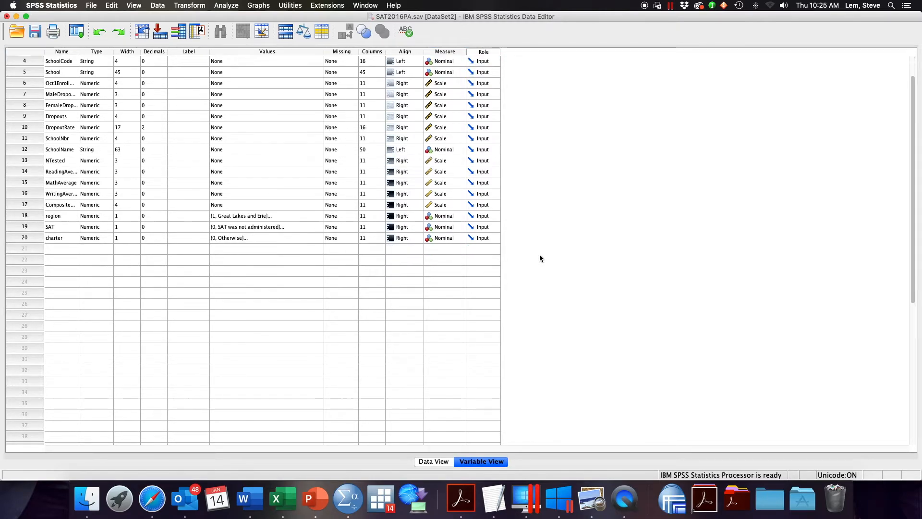
click(442, 462)
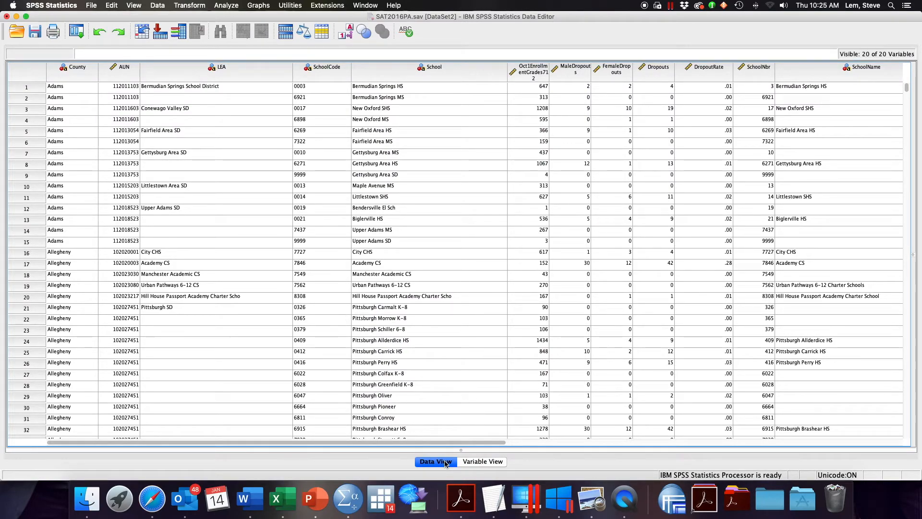
click(483, 462)
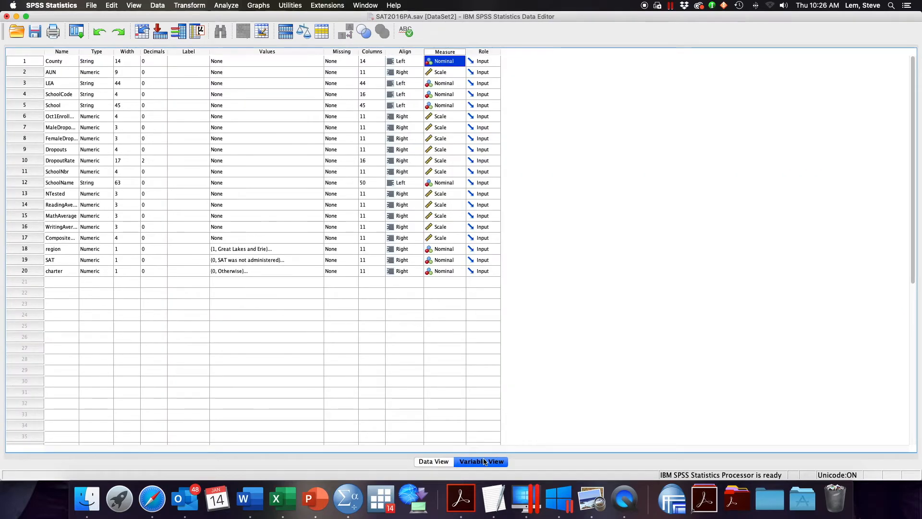
click(438, 461)
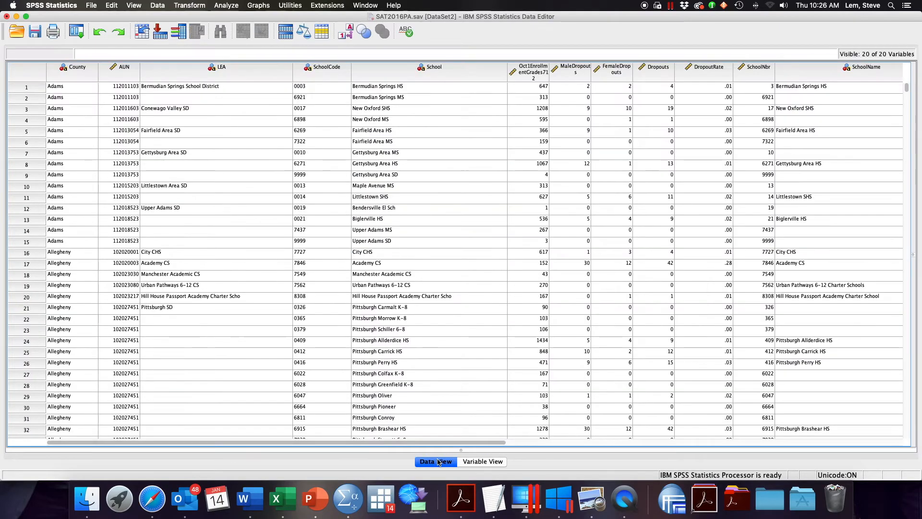
Examine the file formats available for saving the SAT2016PA dataset under another type, including the Excel formats, and cancel without saving.
click(91, 4)
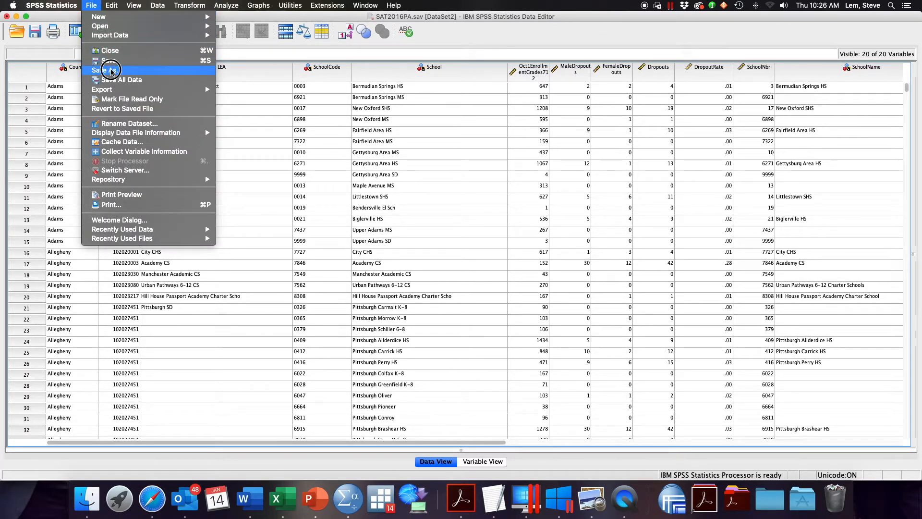
click(111, 71)
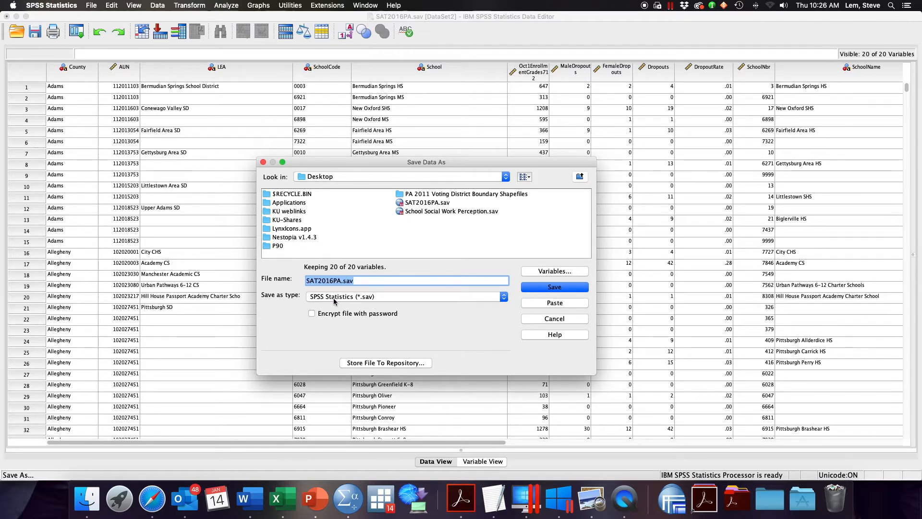
click(390, 301)
scroll(388, 315, down, 4)
scroll(385, 332, up, 5)
scroll(382, 336, down, 4)
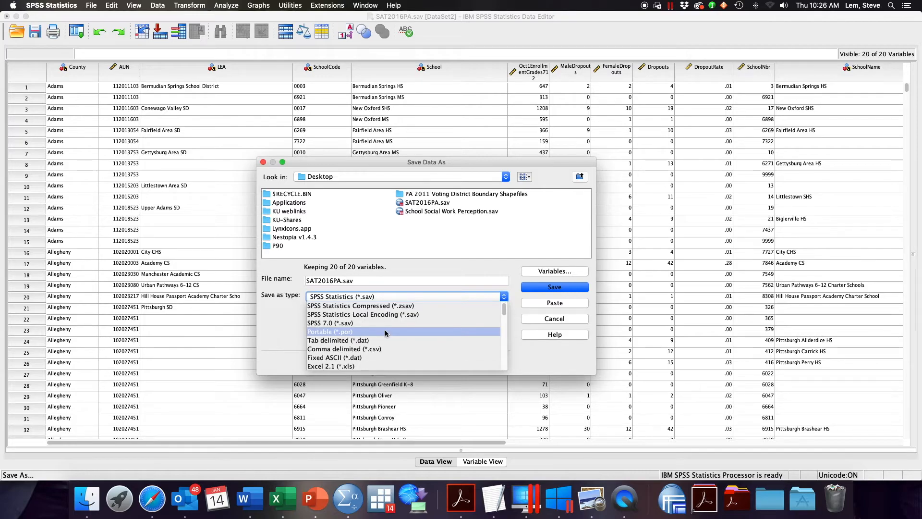
scroll(372, 348, down, 1)
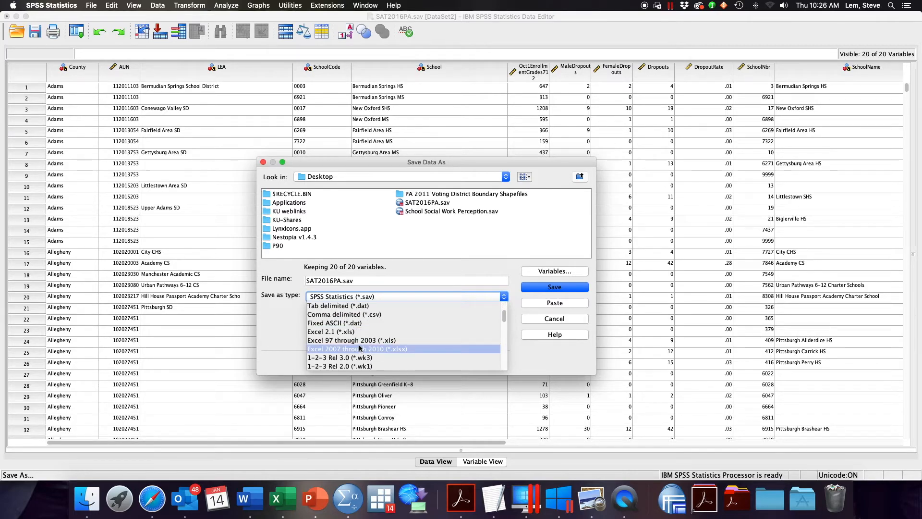
key(Escape)
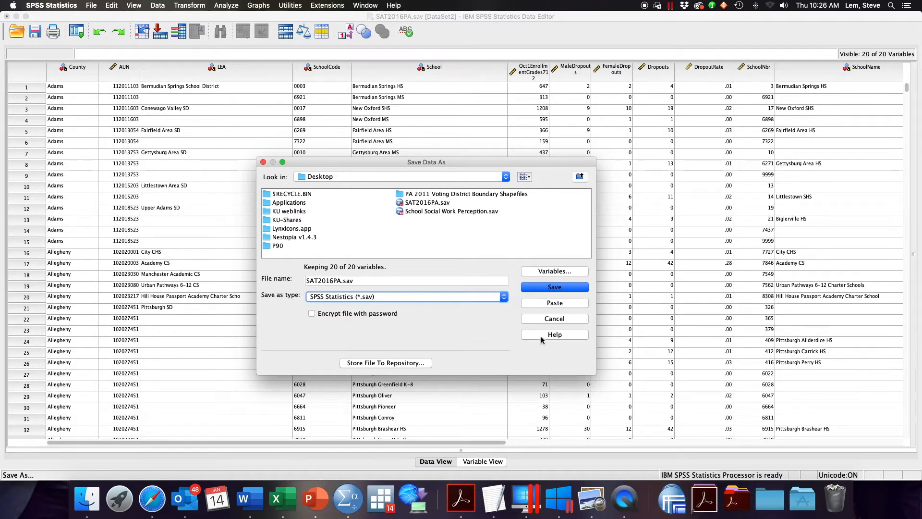
key(Escape)
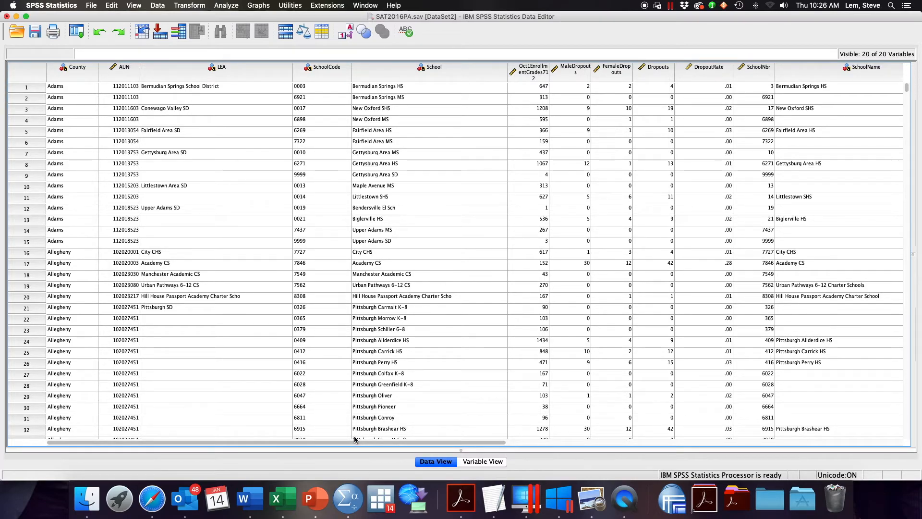
Bring the Output1 viewer window to the front to show the command log.
right_click(349, 499)
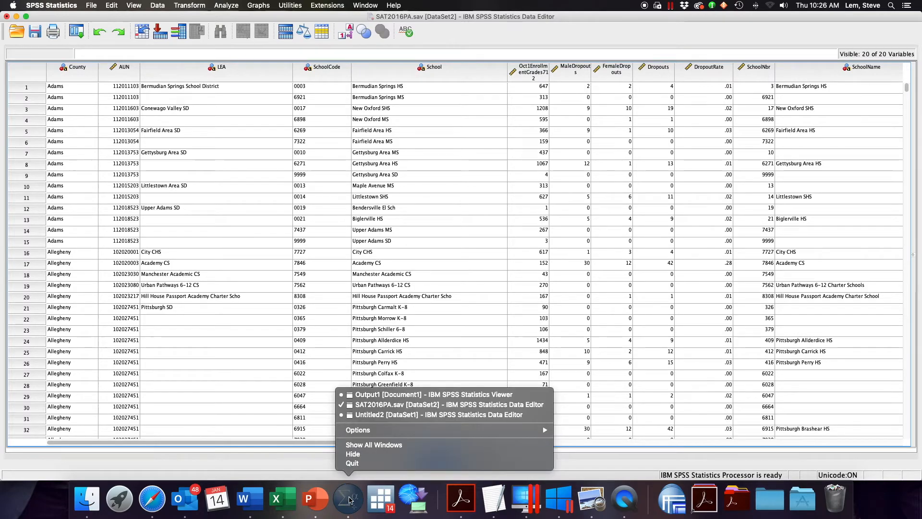
click(368, 397)
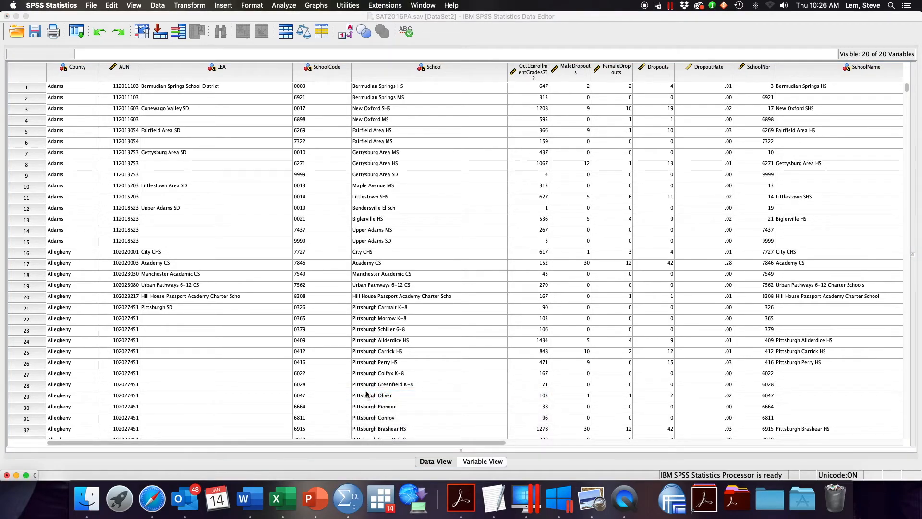
right_click(344, 516)
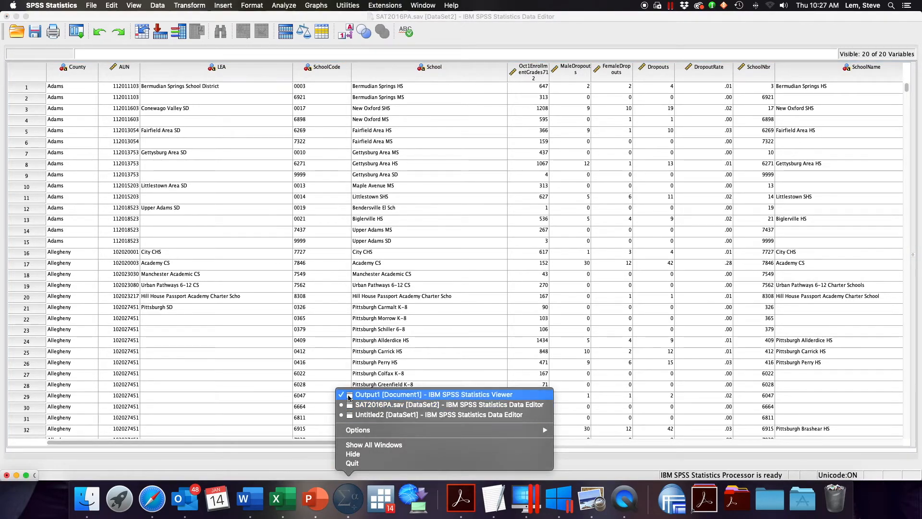
click(368, 391)
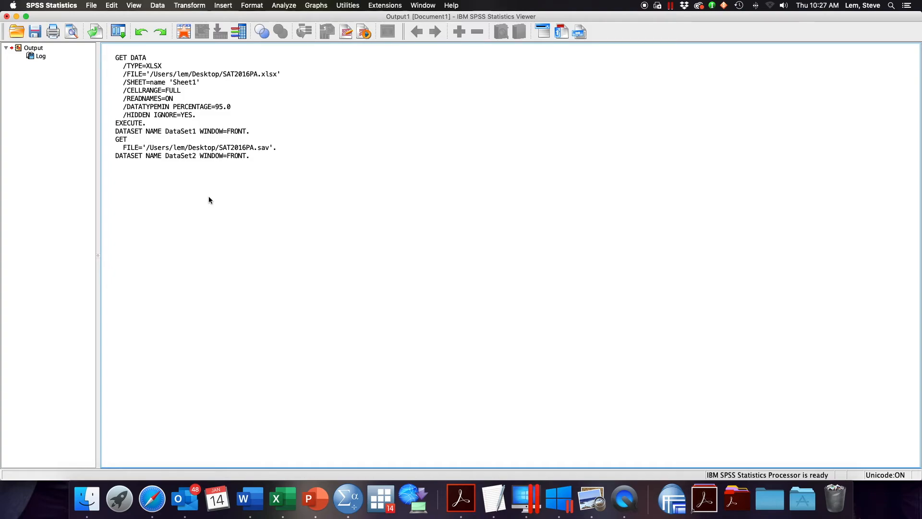
Check the file name and file type offered for saving the output document, and cancel without saving.
click(93, 6)
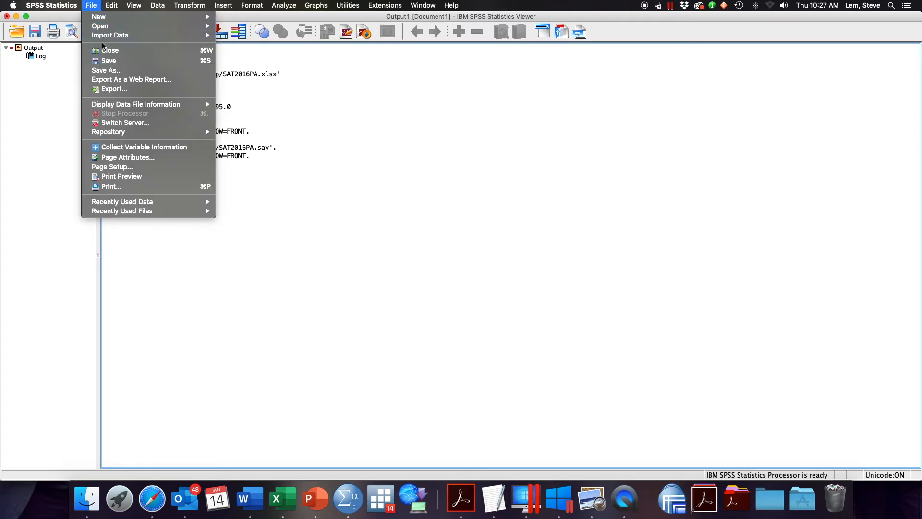
click(111, 70)
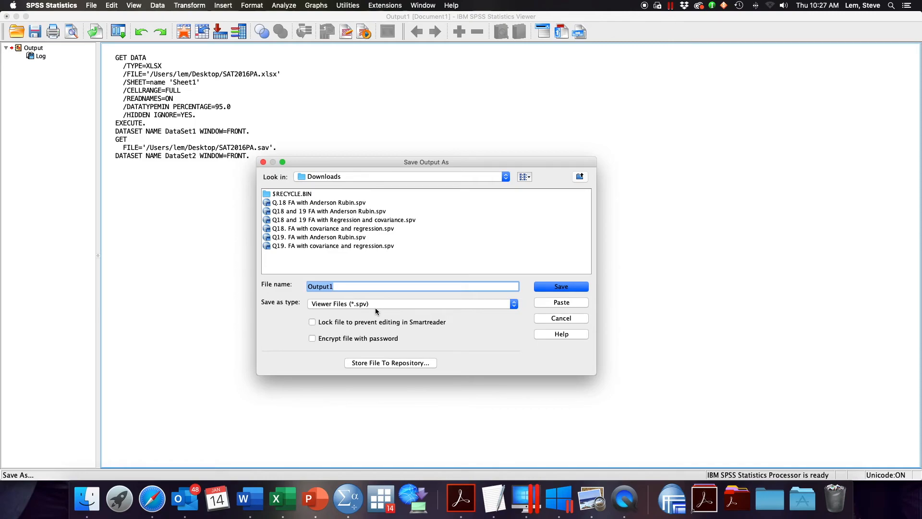
click(553, 321)
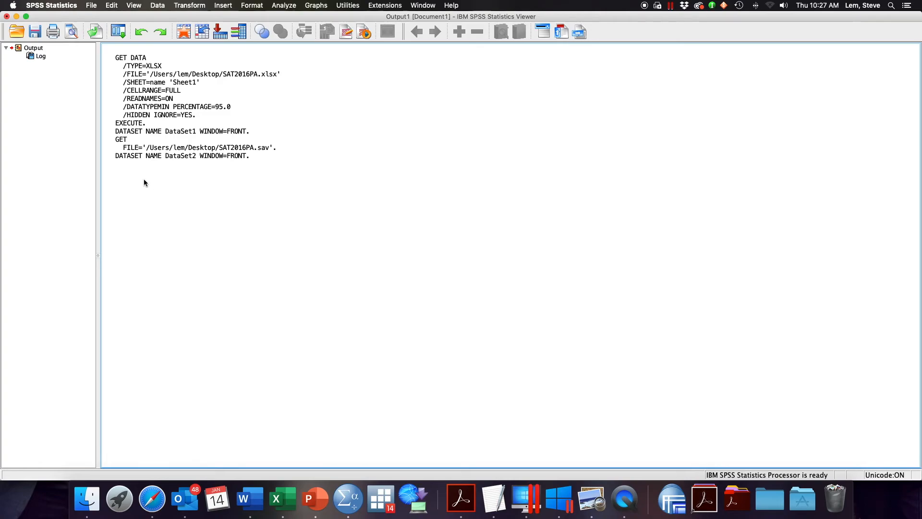
Export all of the output as a PDF document named demoexport.pdf to the Desktop.
click(89, 5)
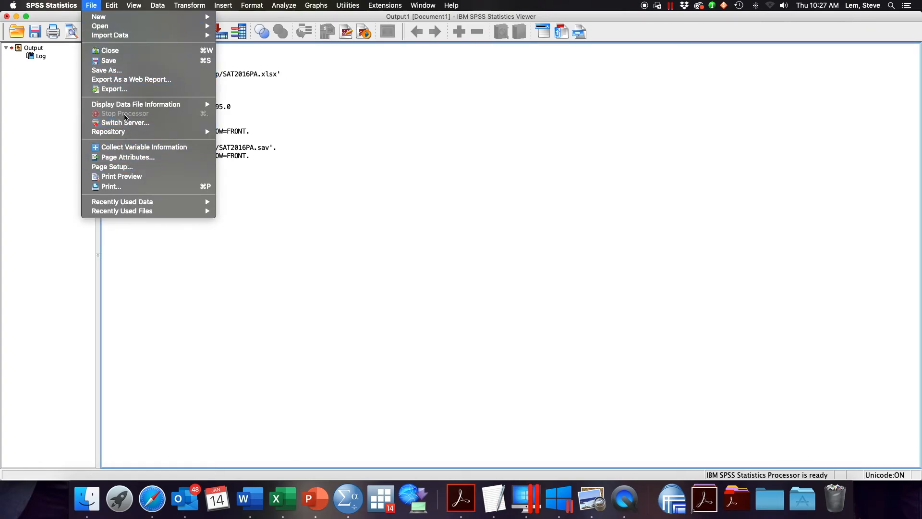
click(129, 90)
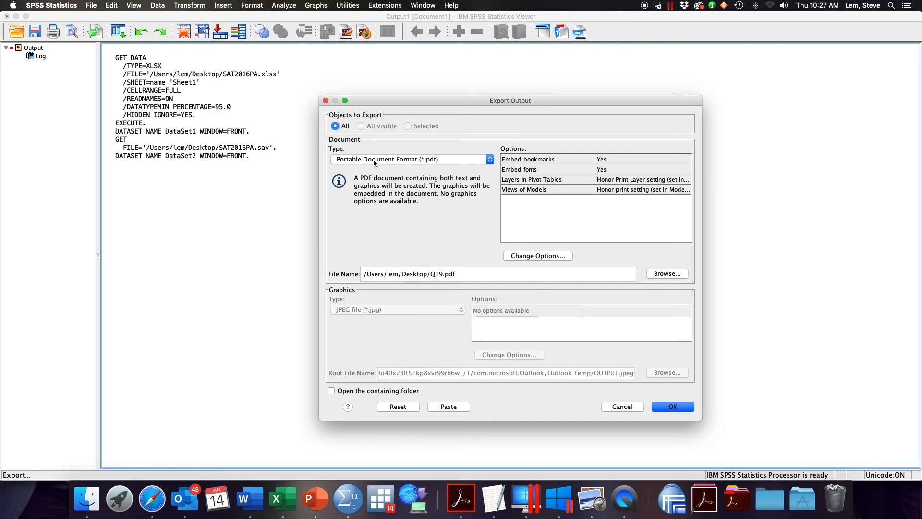
drag(364, 274, 462, 274)
click(465, 273)
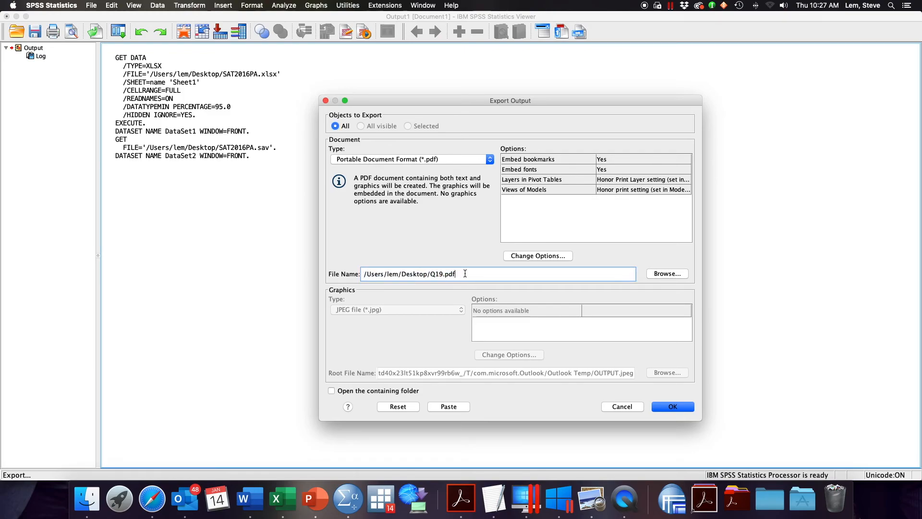
key(BackSpace)
key(BackSpace)
key(BackSpace)
key(BackSpace)
key(BackSpace)
key(BackSpace)
key(BackSpace)
text(demoexport.pdf)
key(Return)
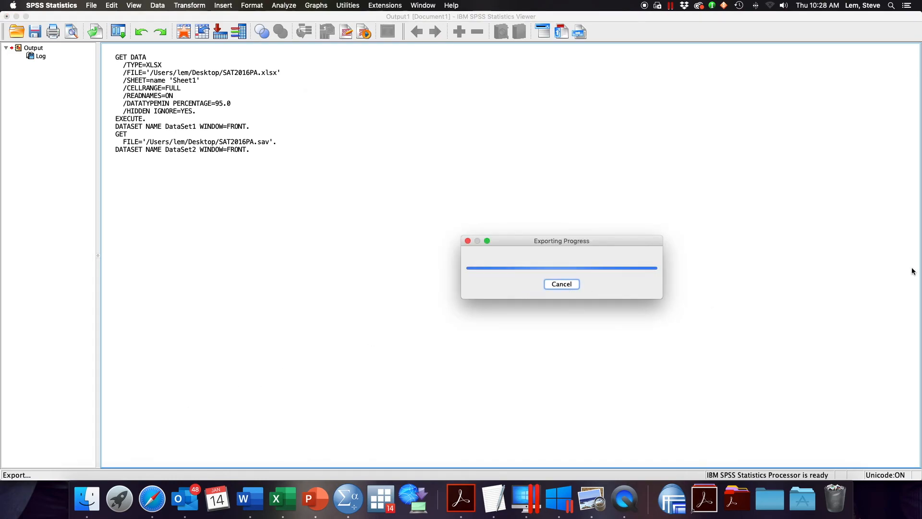
Minimize the SPSS windows, open demoexport.pdf from the desktop to inspect the exported log, and close it.
click(16, 17)
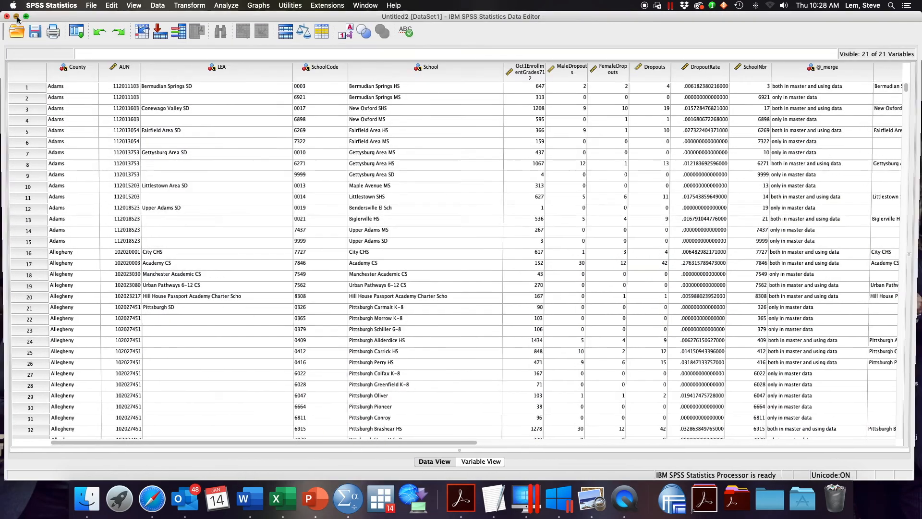
click(16, 16)
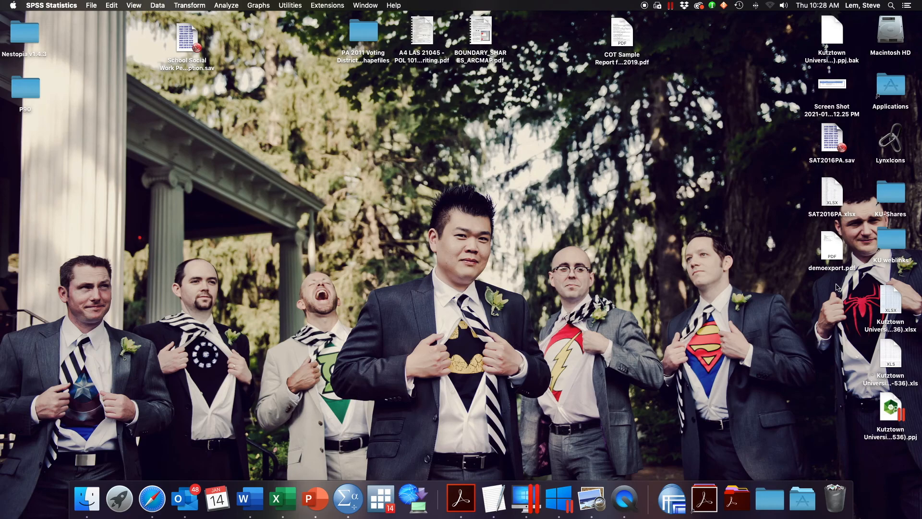
double_click(830, 245)
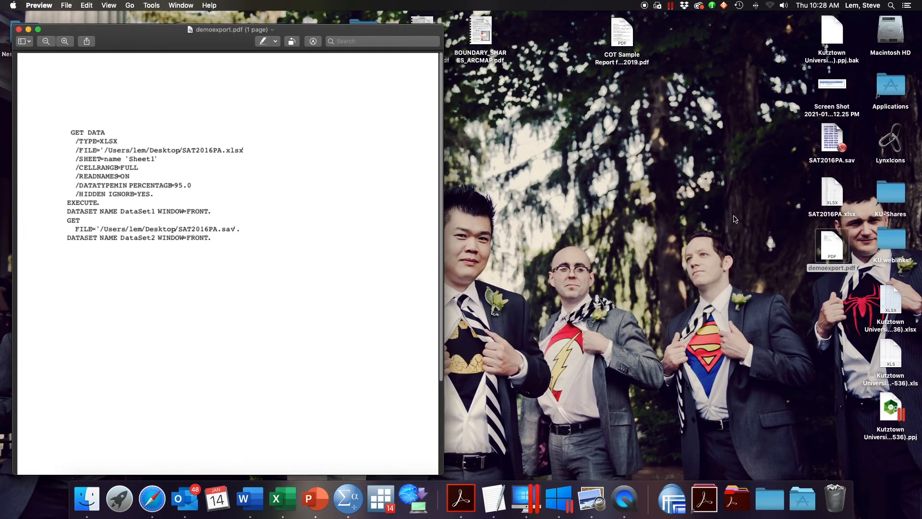
drag(293, 34, 386, 26)
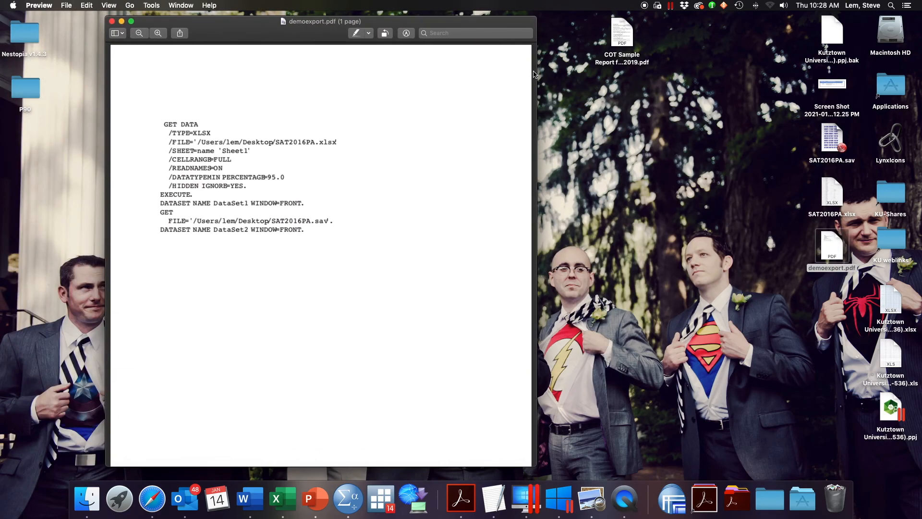
click(112, 22)
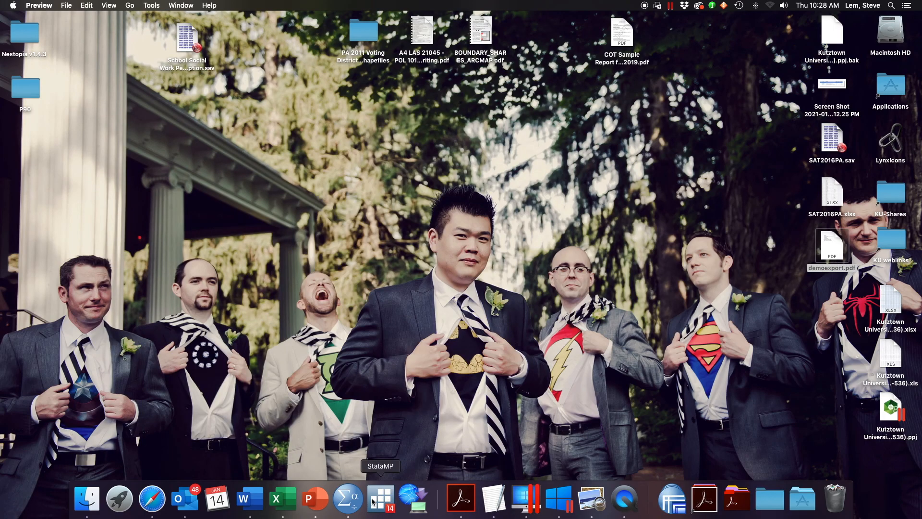
Switch back to the SPSS output viewer and check the list of open SPSS windows.
click(355, 500)
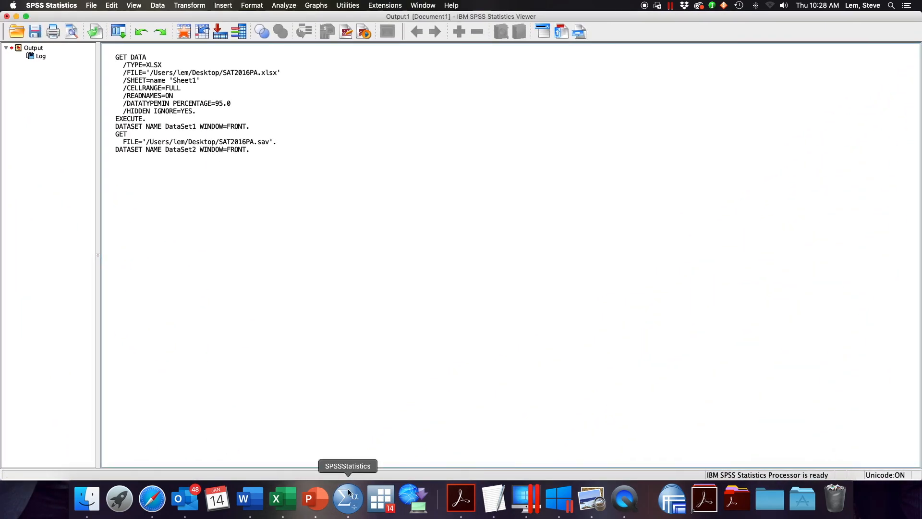
right_click(354, 503)
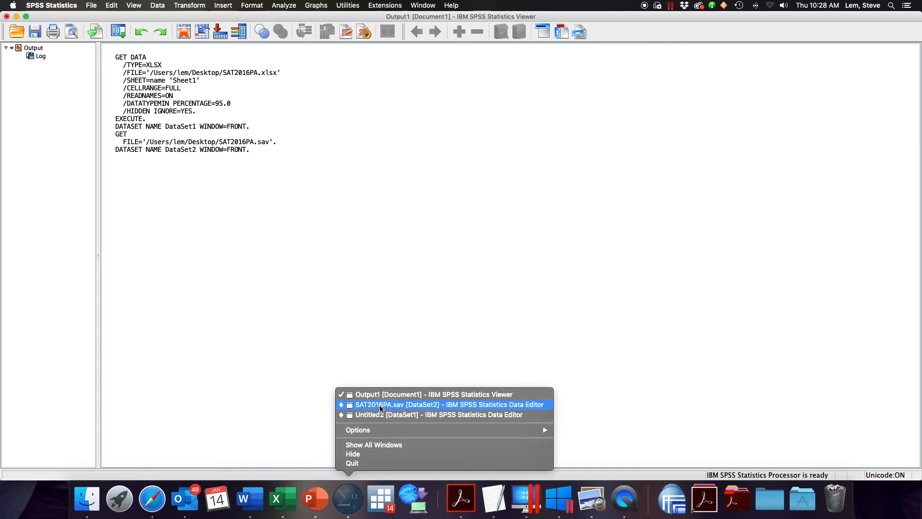
click(288, 425)
click(630, 503)
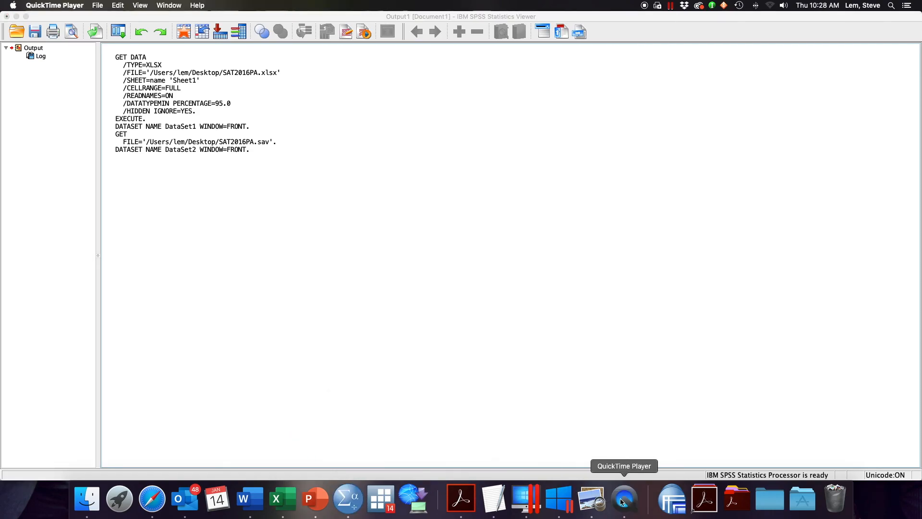